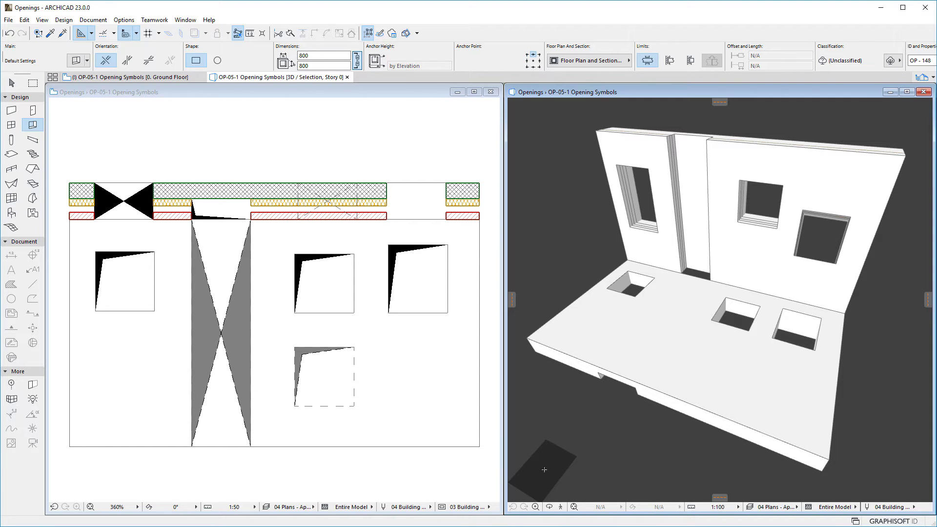
Select all openings in the model with Ctrl+A, then deselect them.
key(ctrl+a)
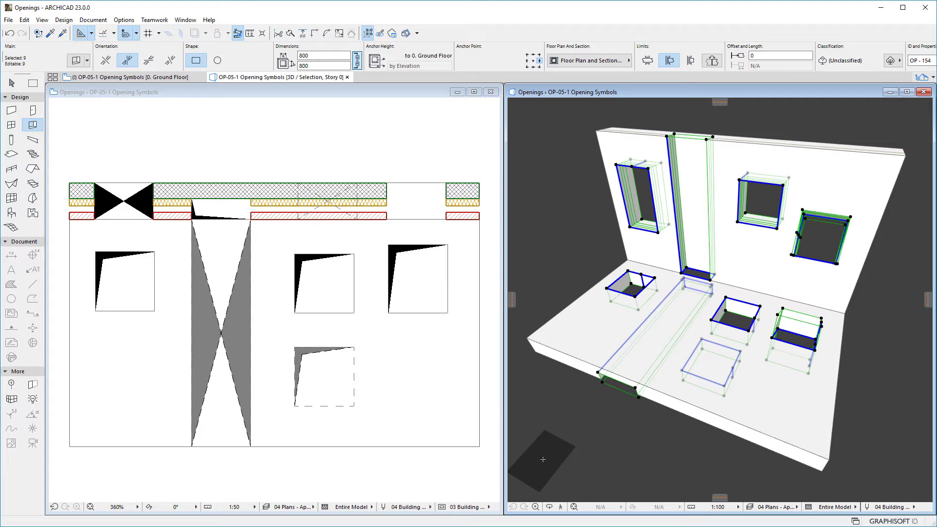
key(Escape)
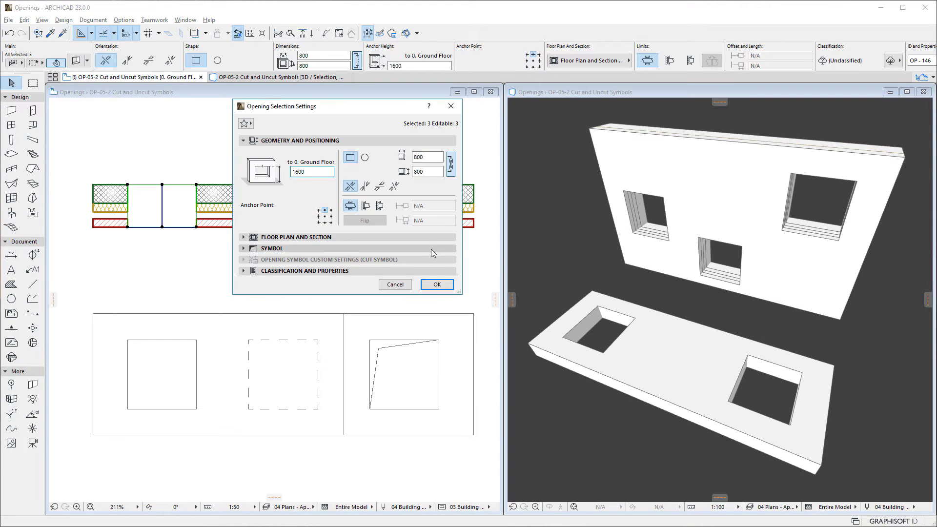
Under SYMBOL, choose Cross Opening 23 as the cut symbol and Projection 1 Fill Opening 23 as the uncut symbol.
click(432, 248)
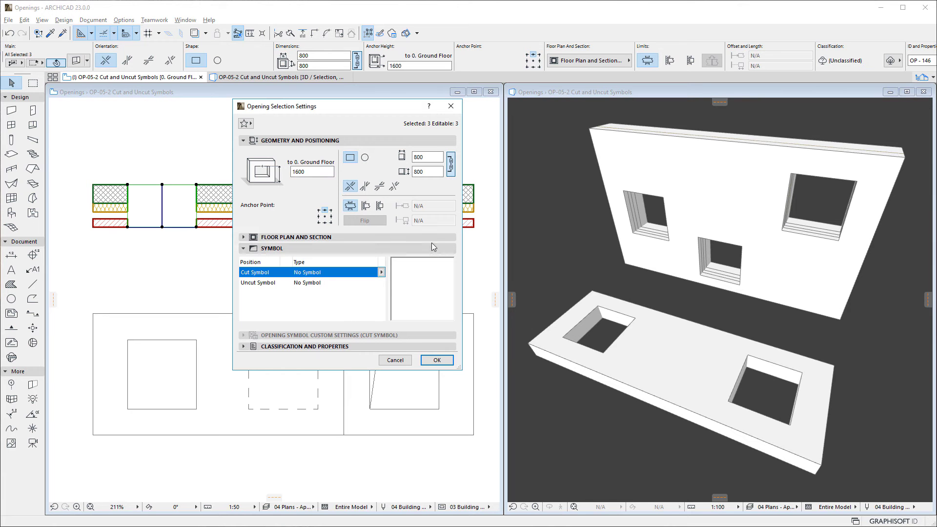
click(381, 272)
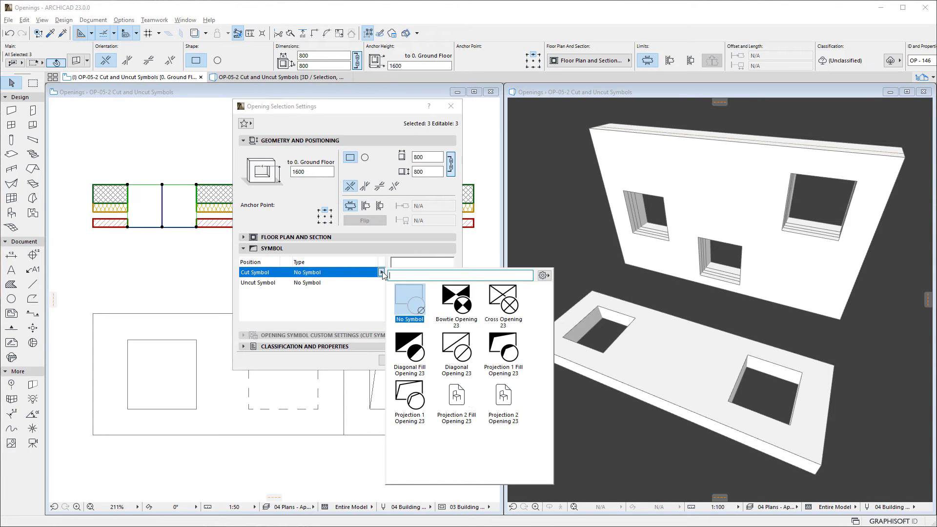
click(502, 300)
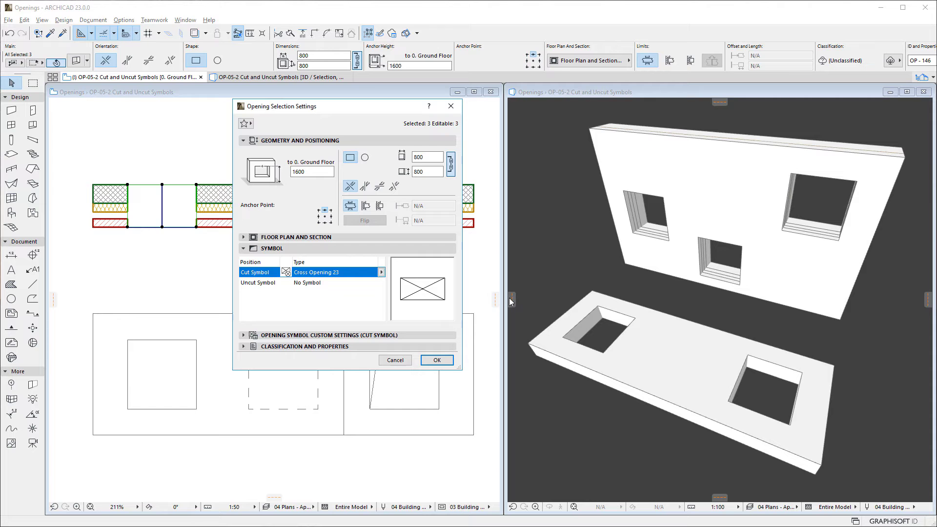
click(349, 284)
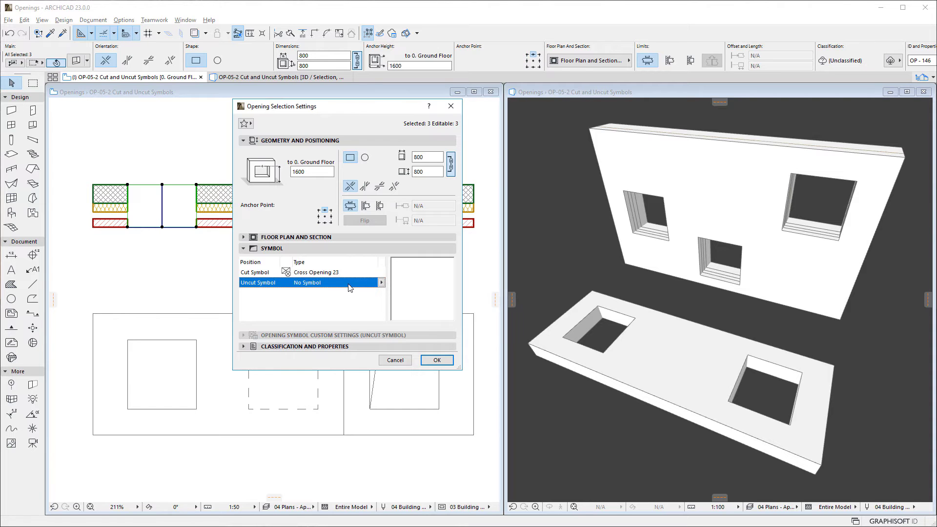
click(381, 283)
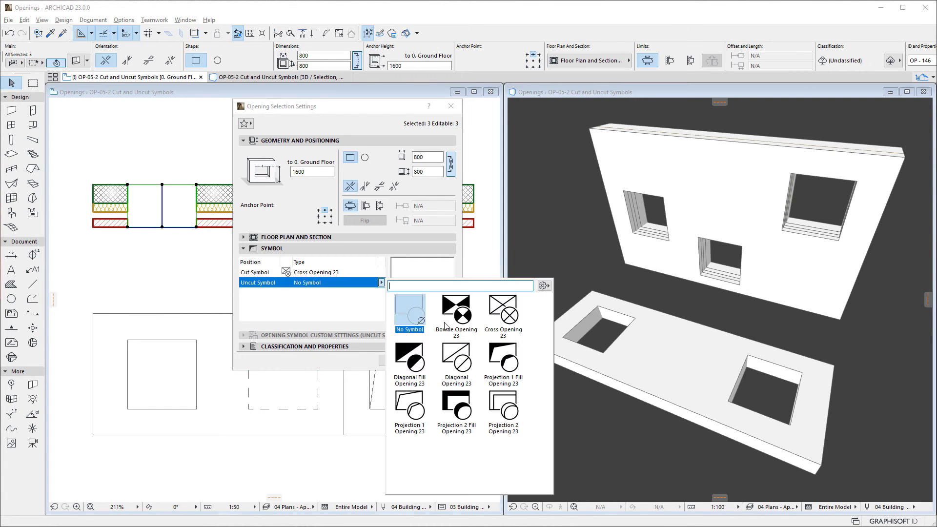
click(502, 356)
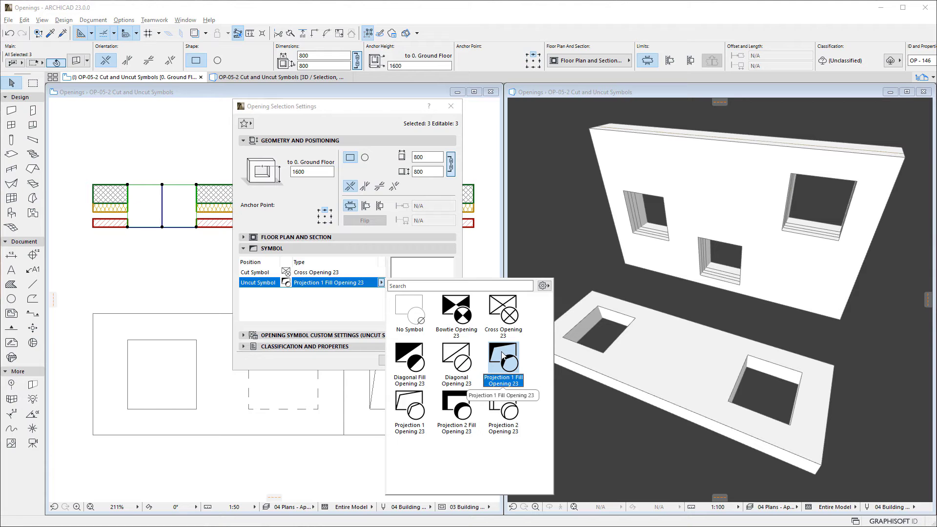
click(503, 355)
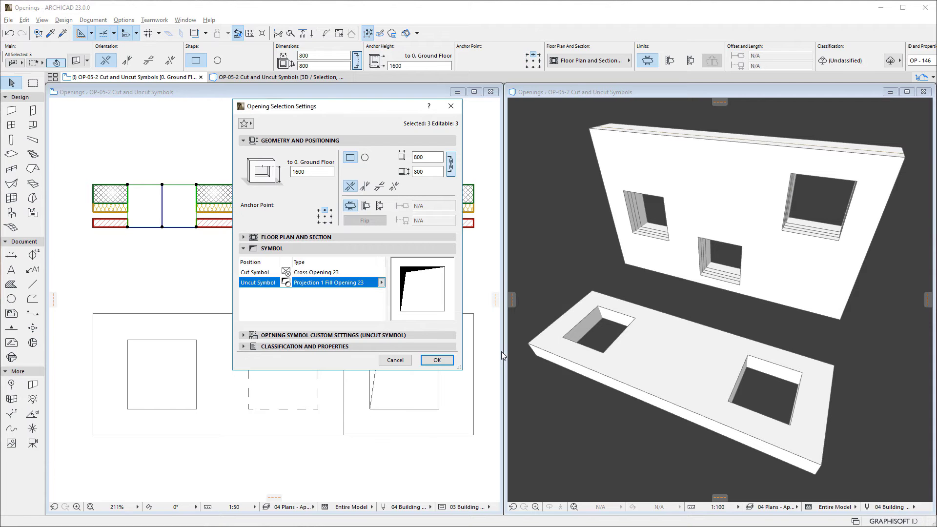
click(441, 335)
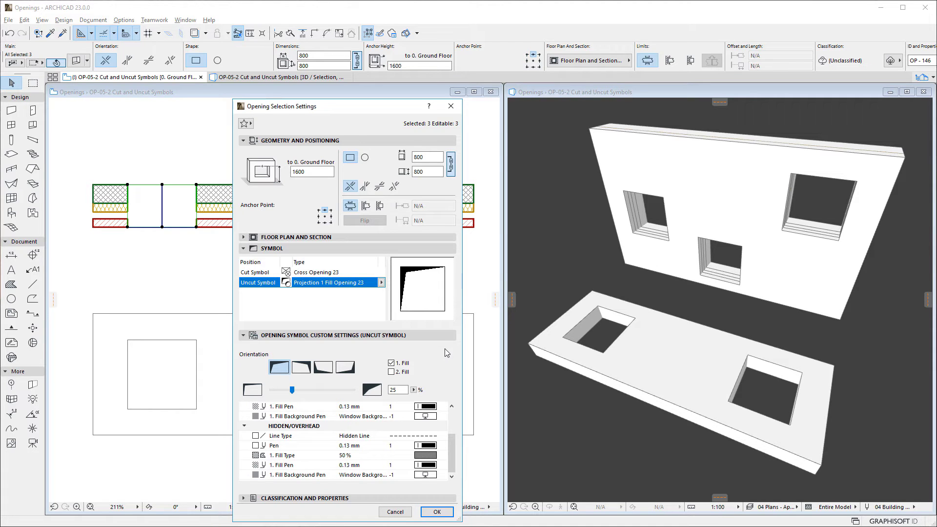
Inspect the custom settings of the cut and uncut symbols, then return to the cut symbol.
click(352, 272)
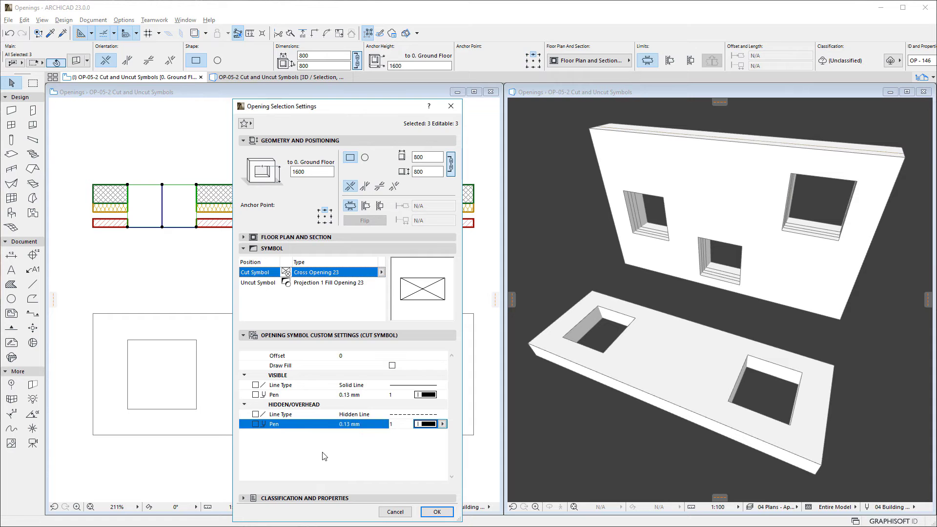
click(337, 284)
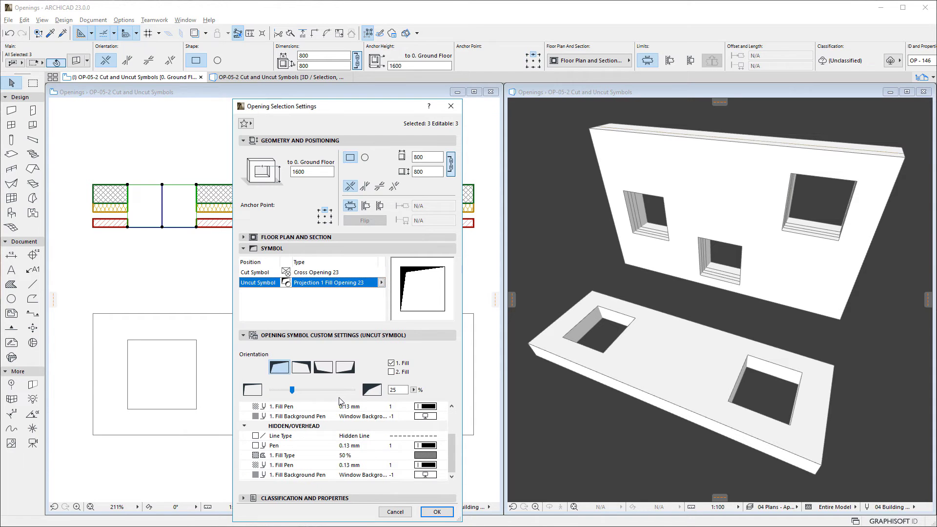
scroll(331, 459, up, 2)
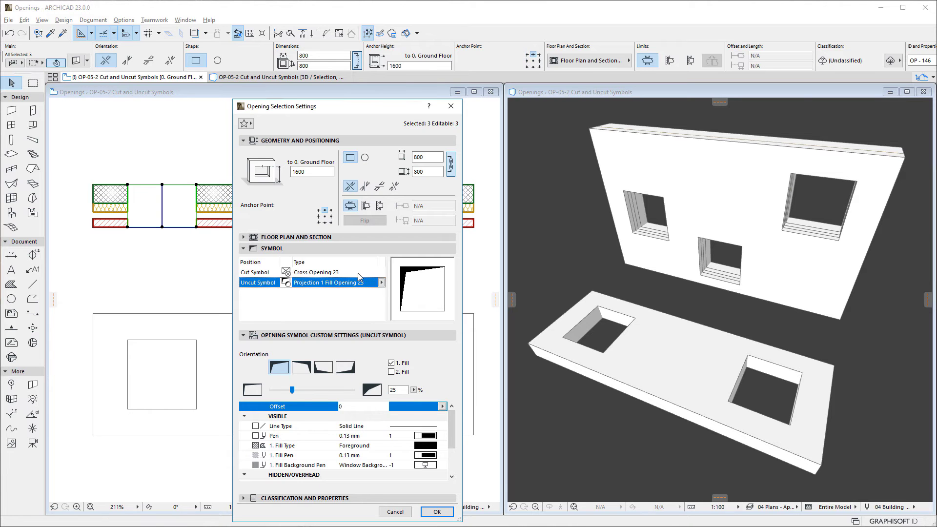
click(379, 273)
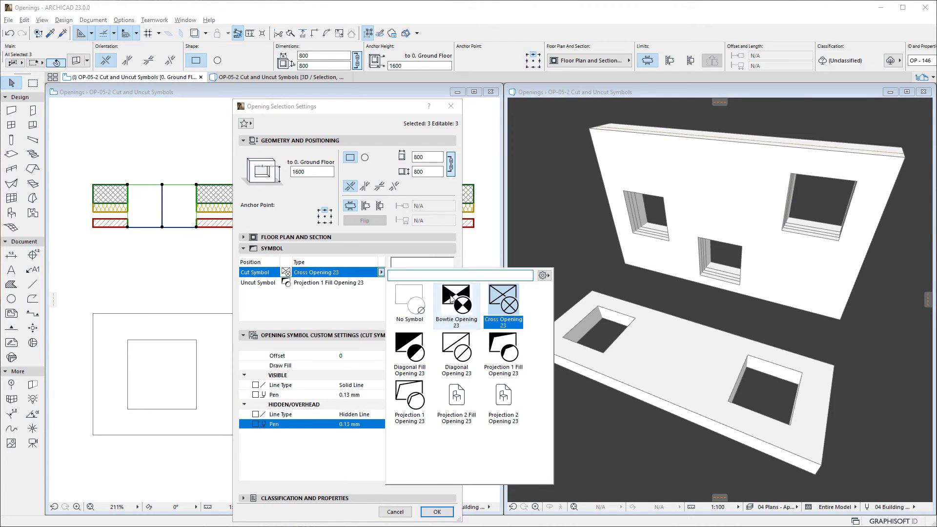
Switch the cut symbol to Bowtie Opening 23, keeping its original orientation and first fill.
click(453, 296)
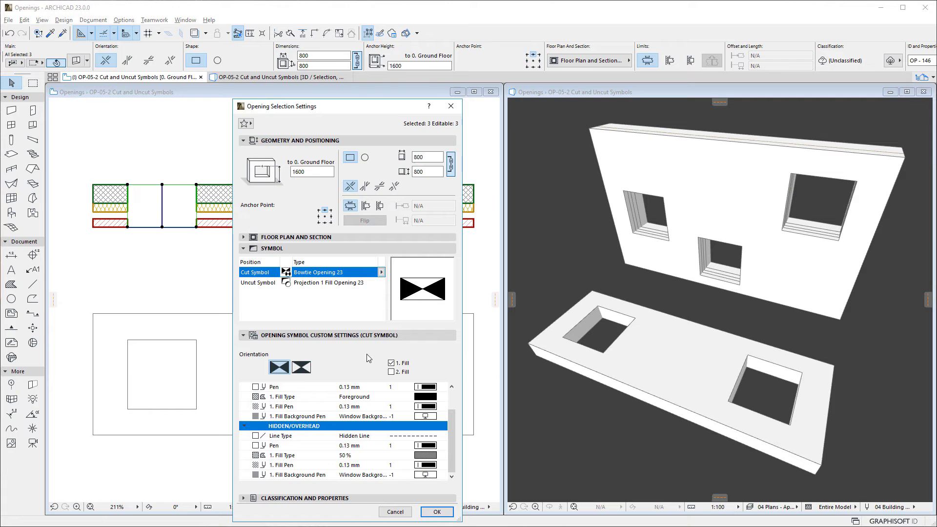
click(302, 369)
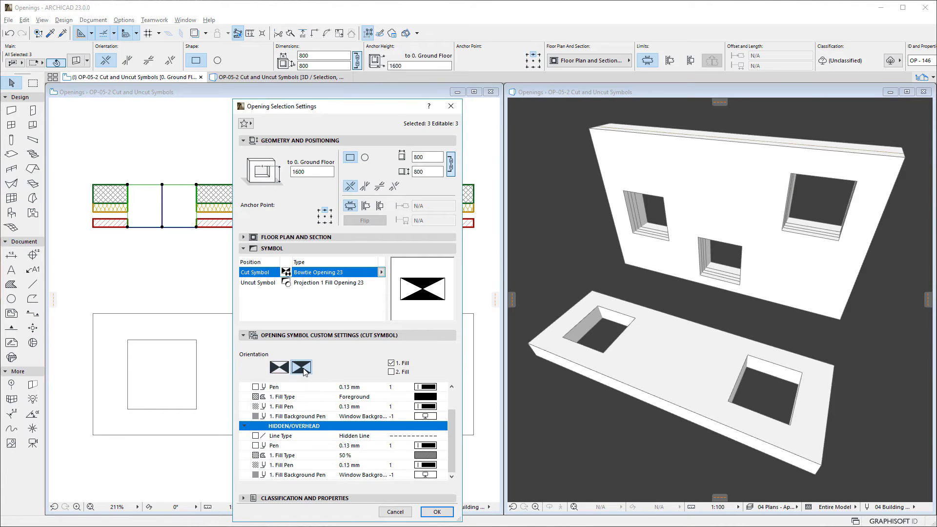
click(280, 368)
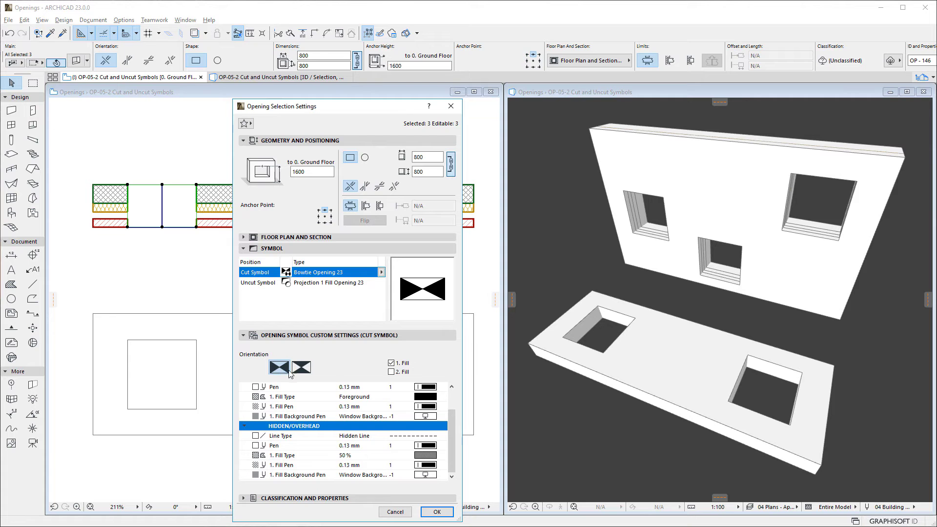
click(393, 363)
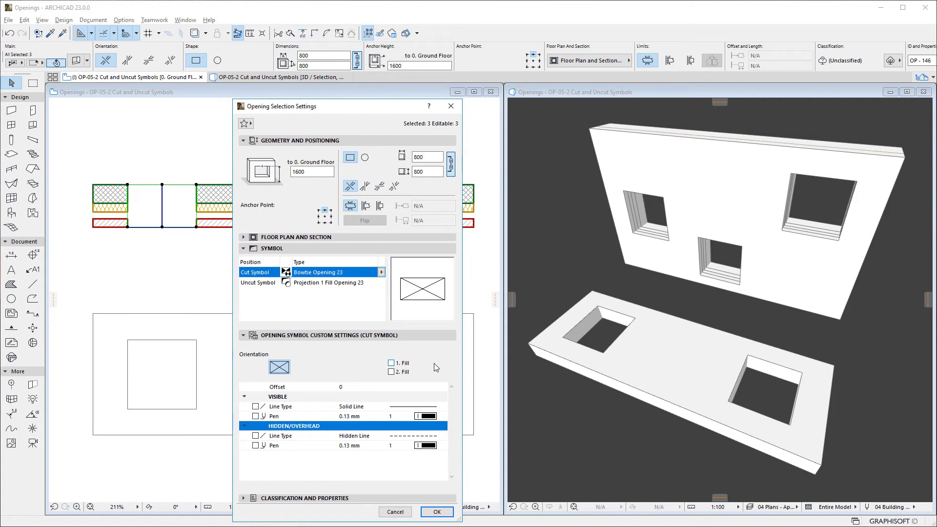
click(391, 364)
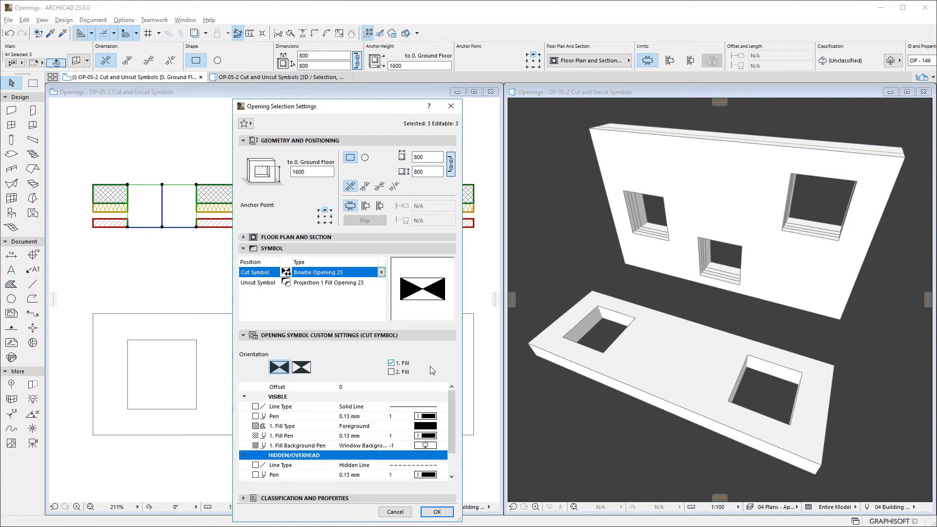
Review the bowtie's visible line type, pens, fill pens and hidden/overhead settings.
click(322, 407)
click(323, 417)
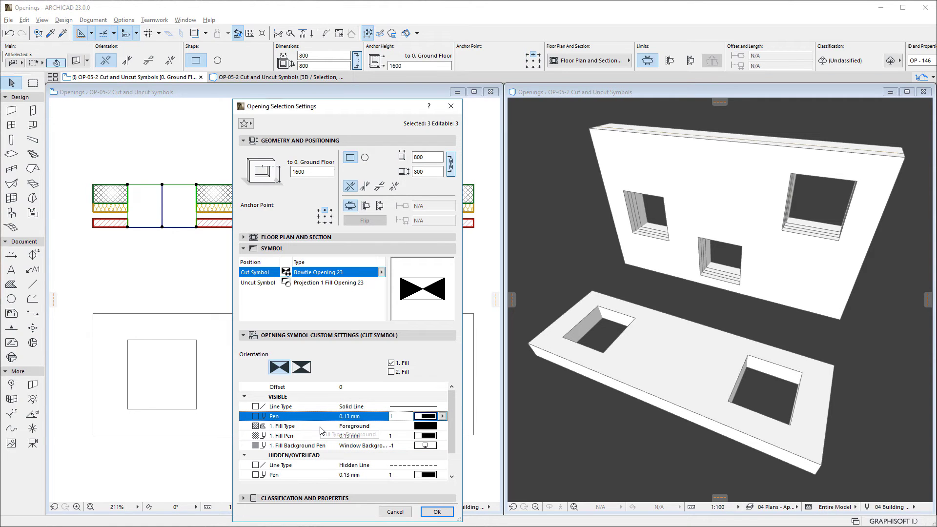
click(327, 437)
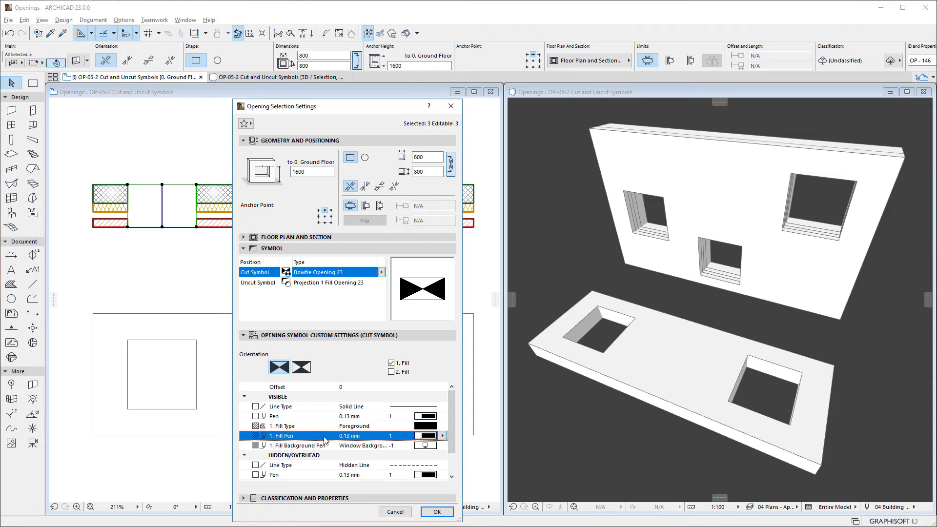
click(330, 447)
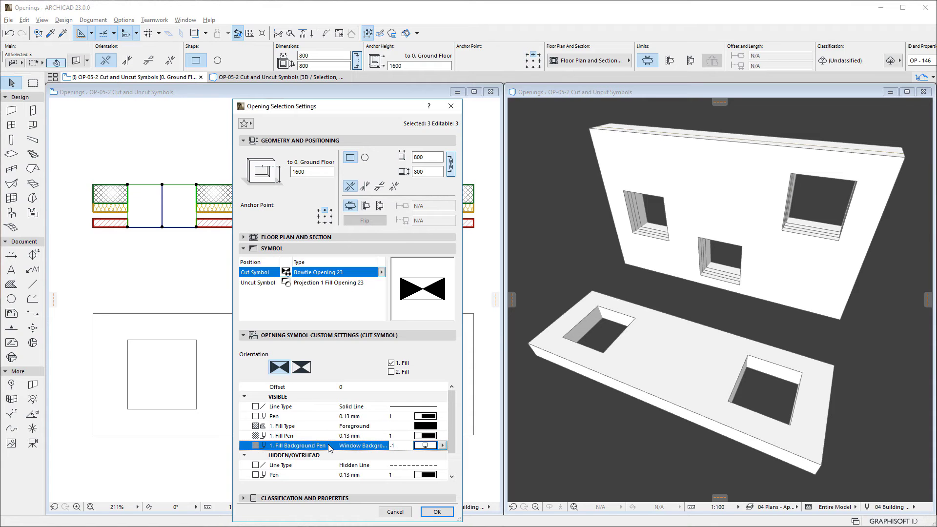
click(330, 399)
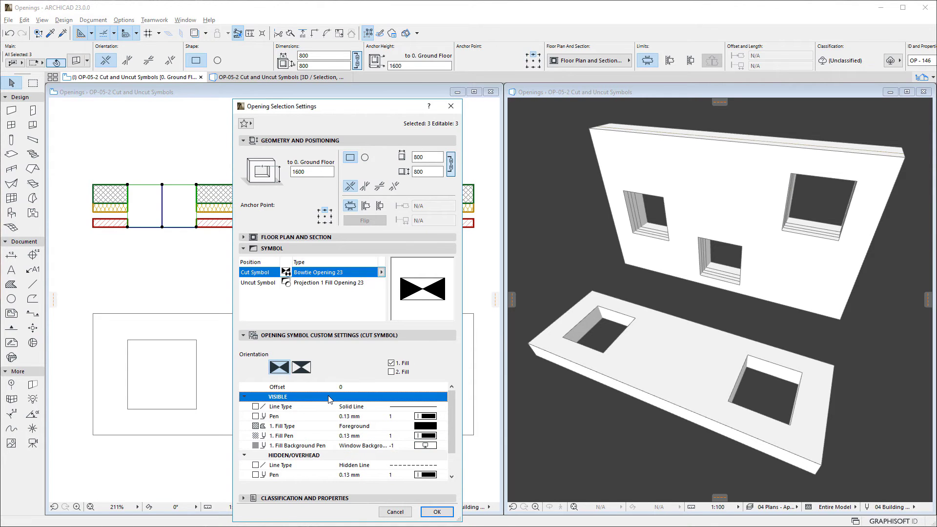
click(325, 457)
scroll(331, 433, down, 1)
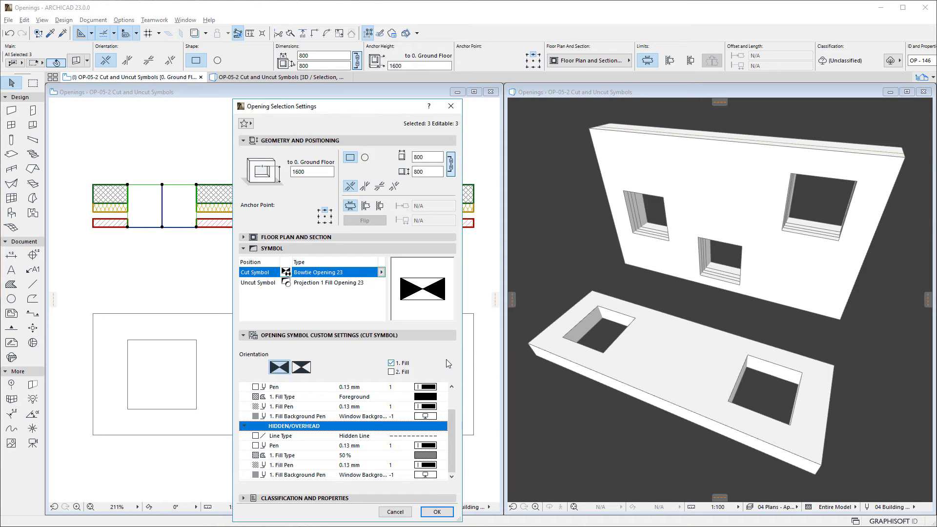
click(440, 513)
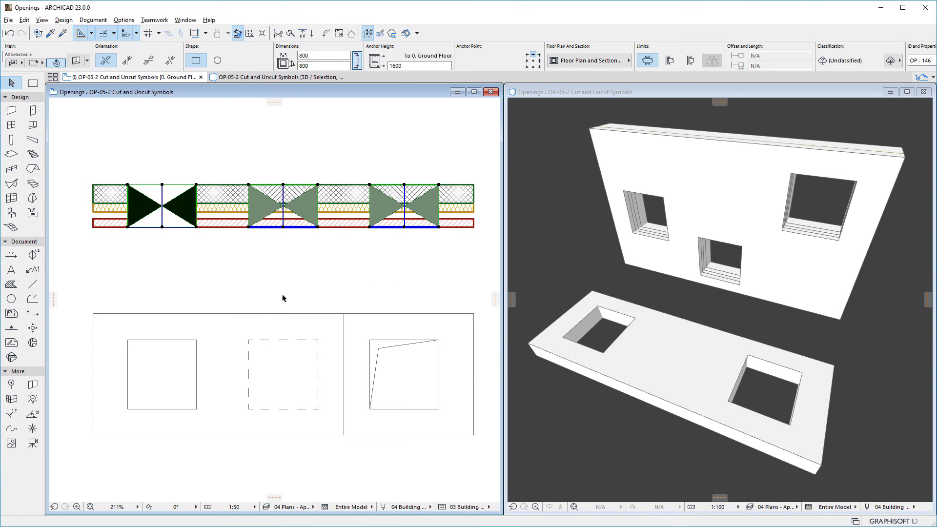
click(274, 263)
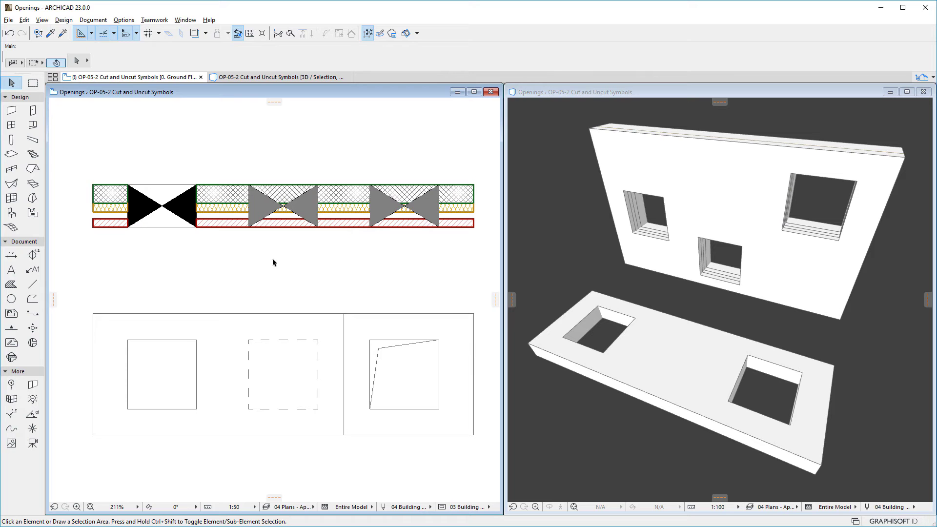
click(196, 229)
click(202, 267)
click(664, 200)
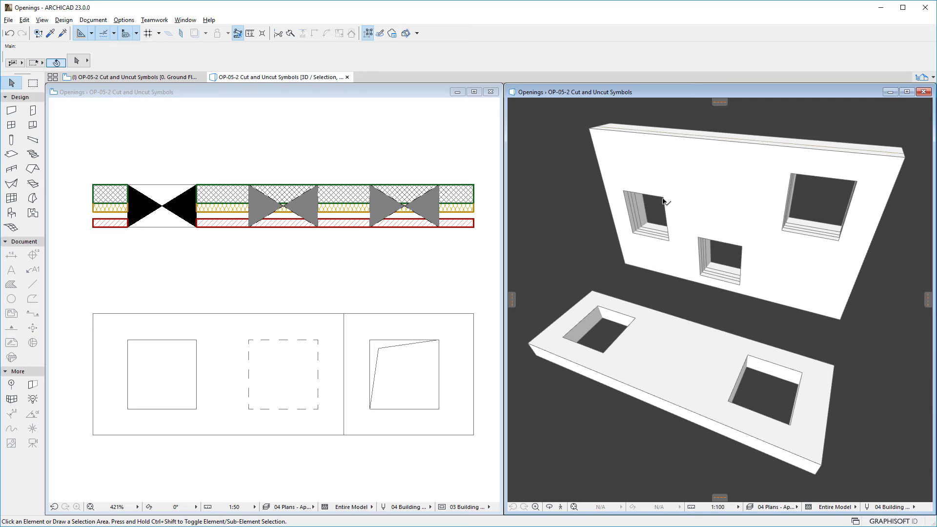
click(664, 202)
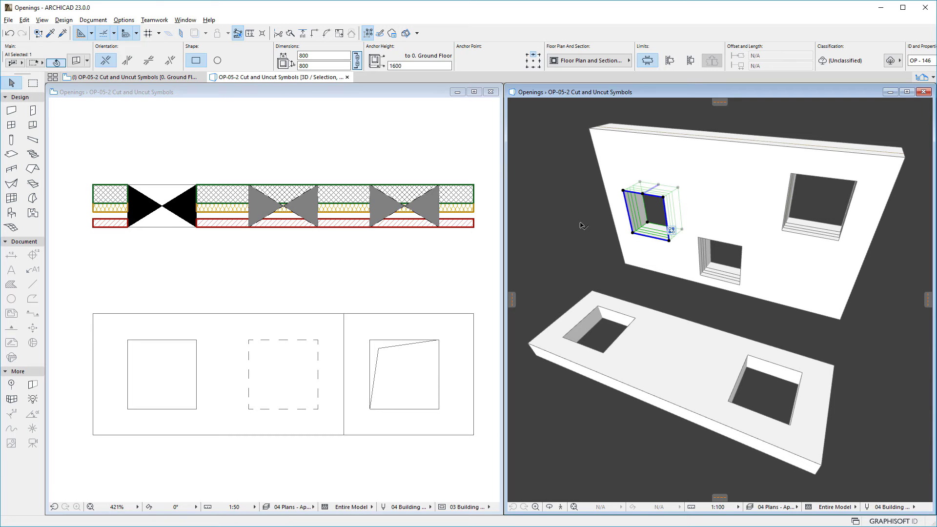
click(697, 236)
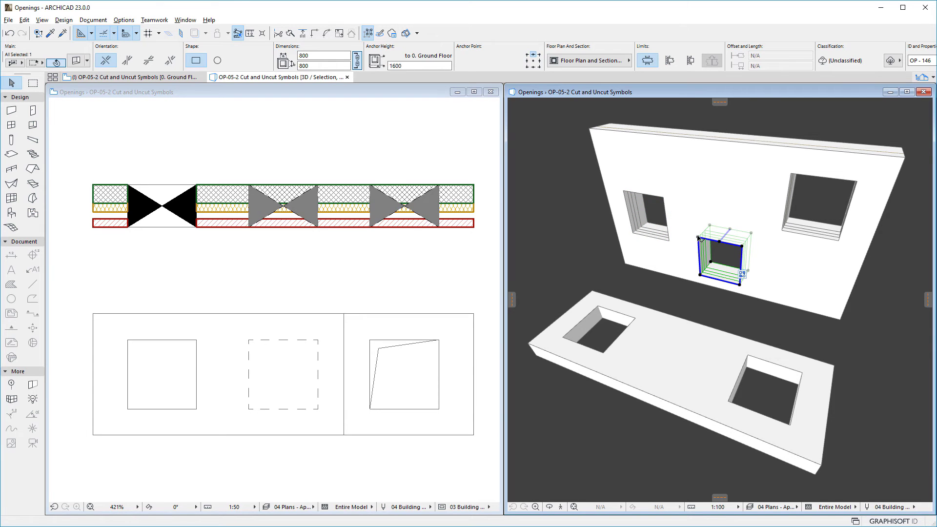
click(318, 230)
click(319, 230)
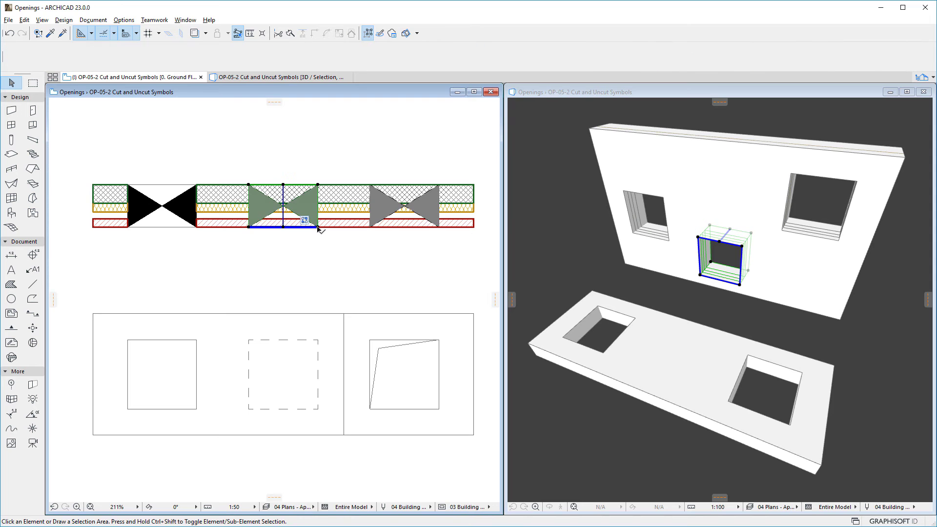
click(348, 255)
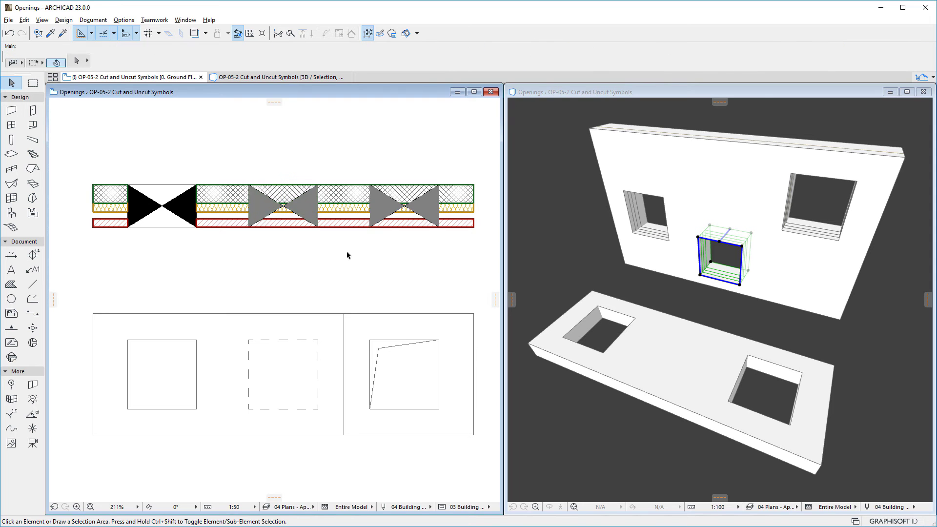
click(792, 171)
click(793, 172)
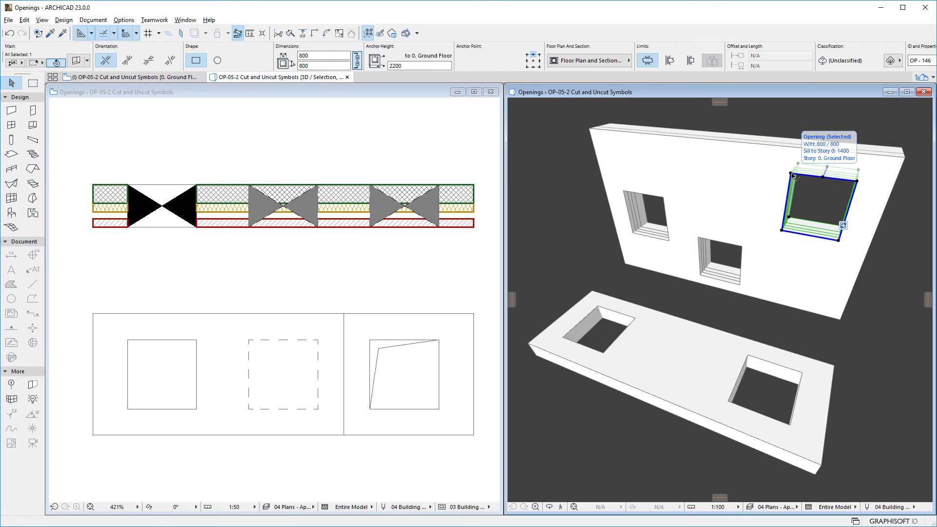
click(459, 236)
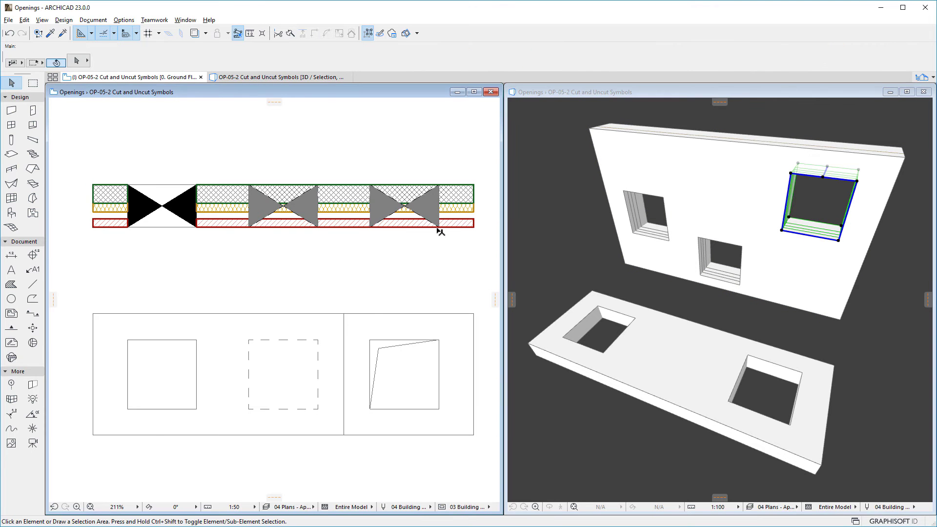
click(432, 254)
Give the black bowtie opening a second fill with light yellow background pen 117.
click(196, 187)
click(75, 62)
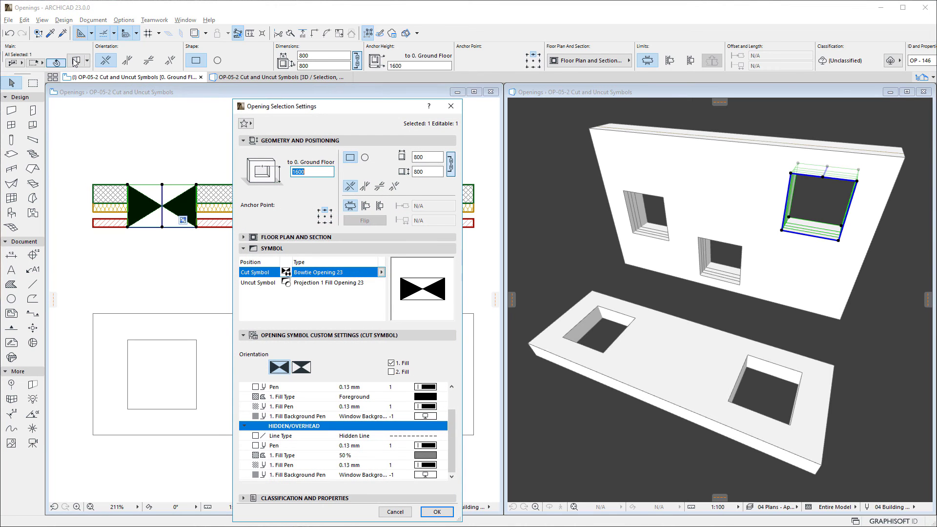
click(392, 371)
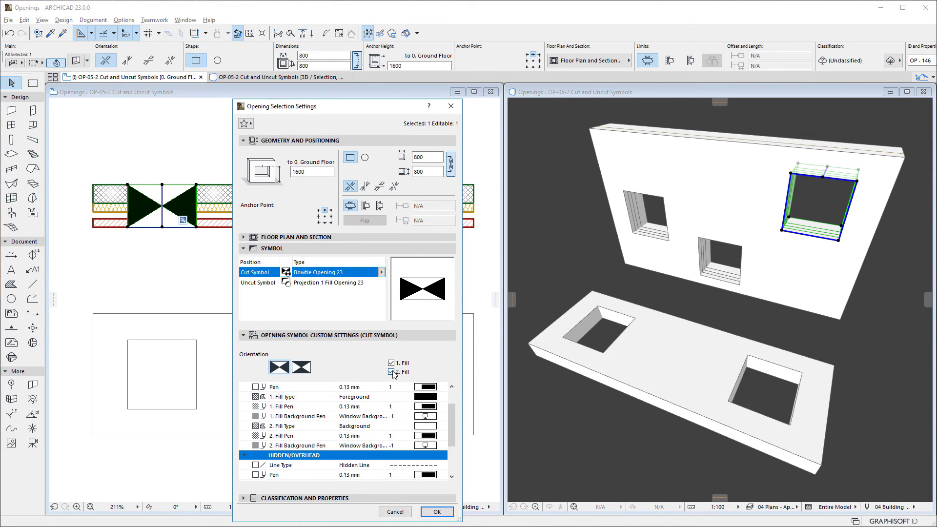
click(444, 446)
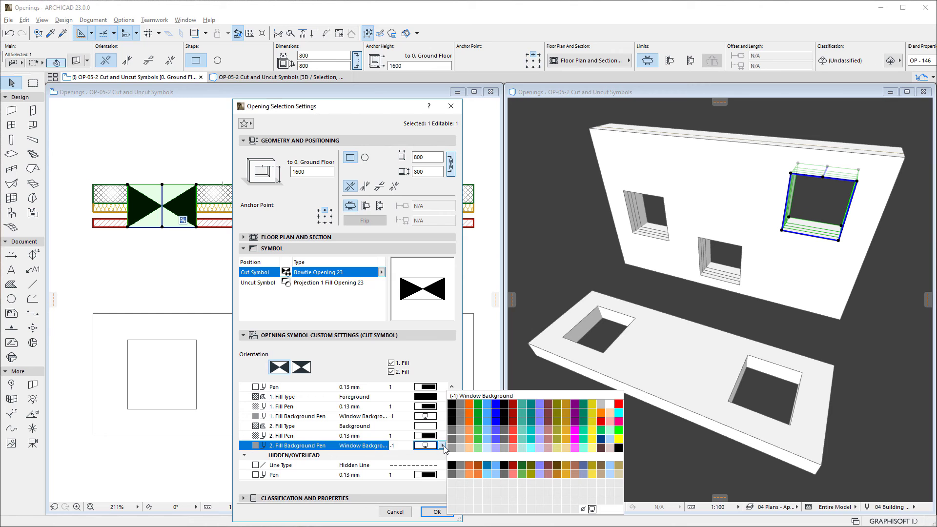
click(584, 447)
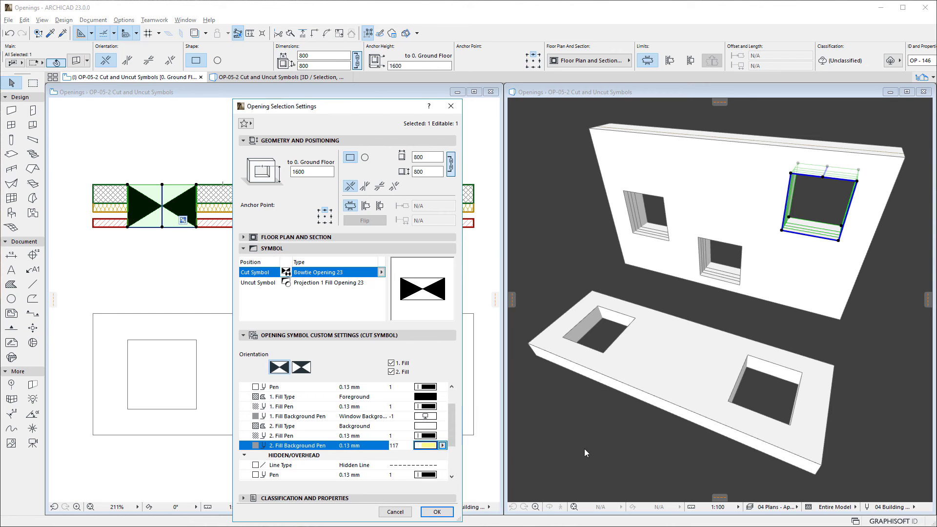
click(446, 509)
click(388, 277)
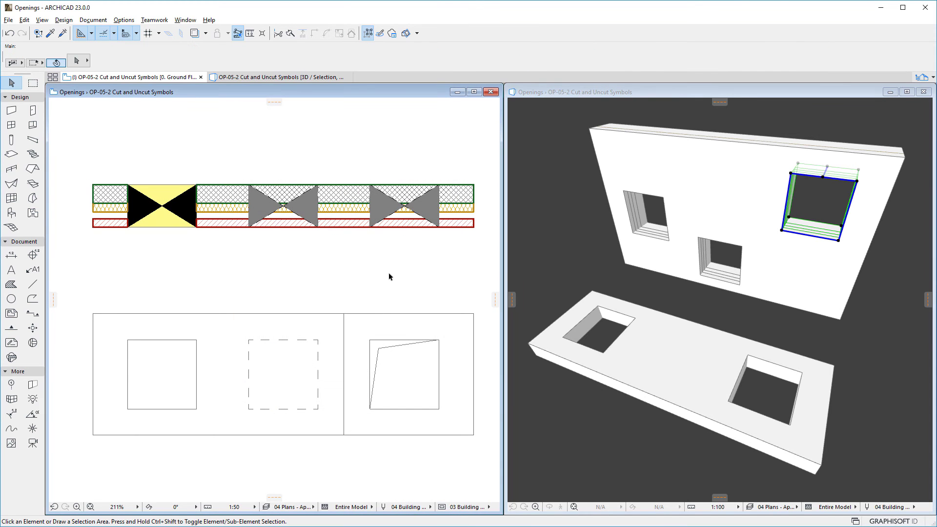
Edit the yellow bowtie opening's symbol offset, confirm the settings, and deselect it.
click(197, 229)
click(77, 62)
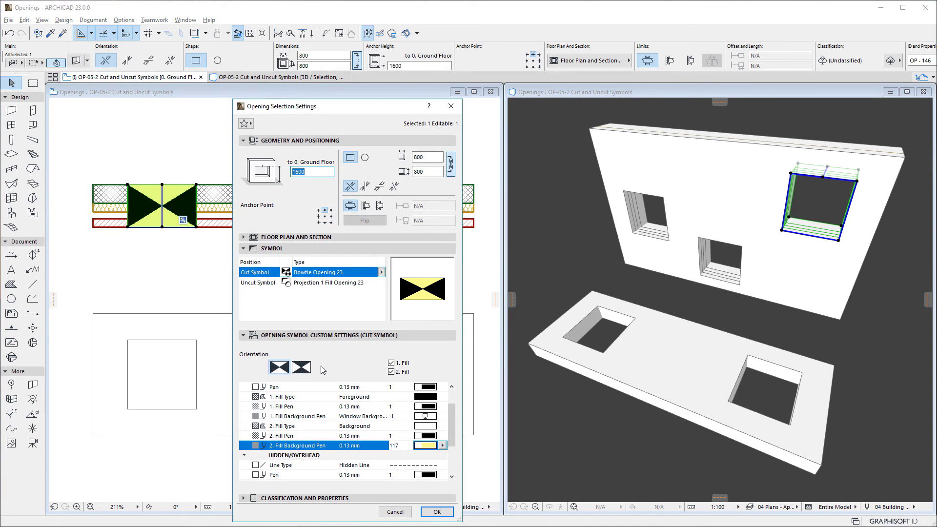
scroll(320, 402, up, 1)
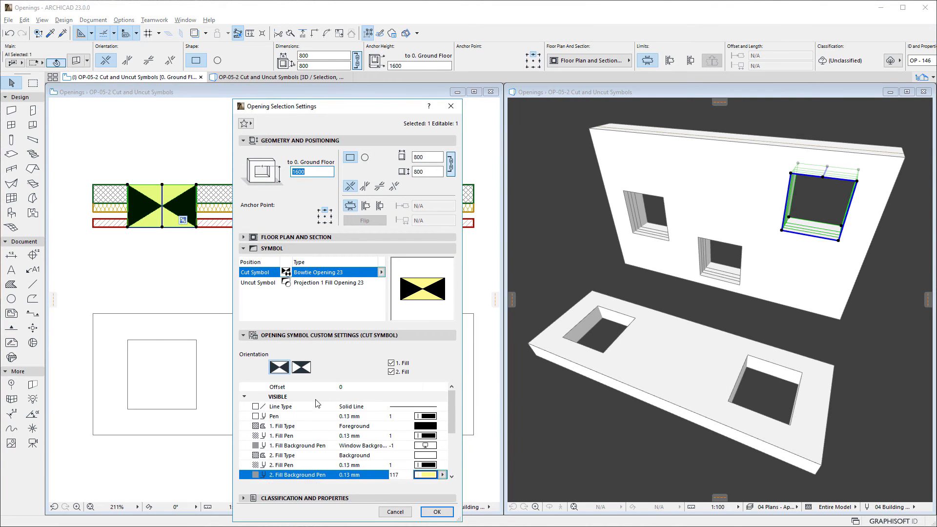
click(346, 388)
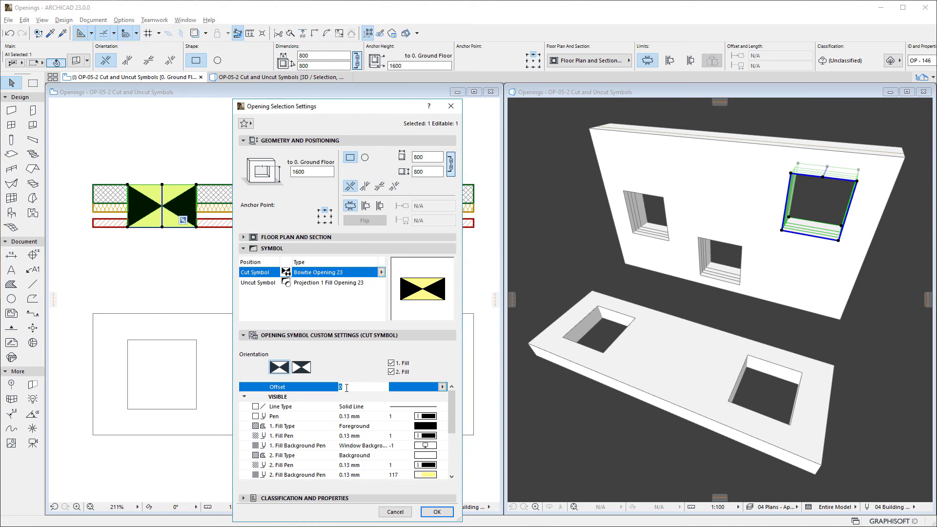
text(20)
click(437, 511)
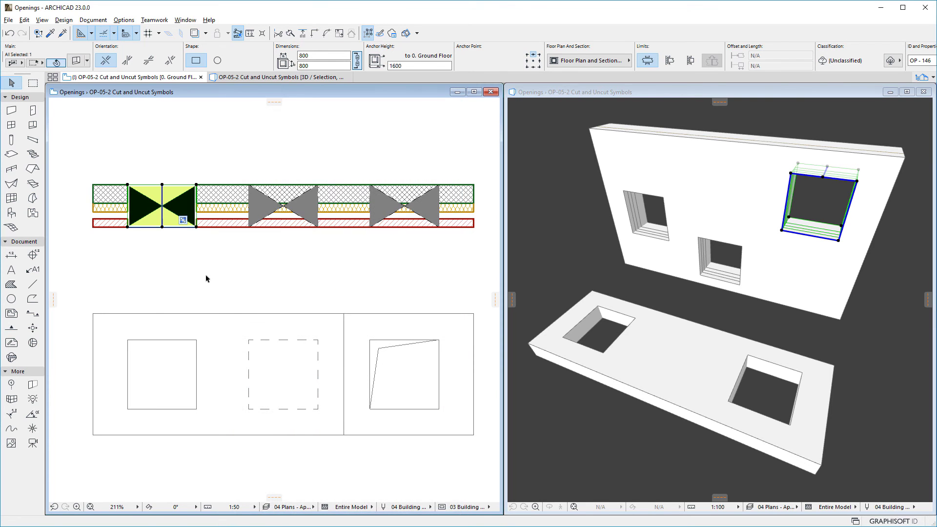
click(224, 256)
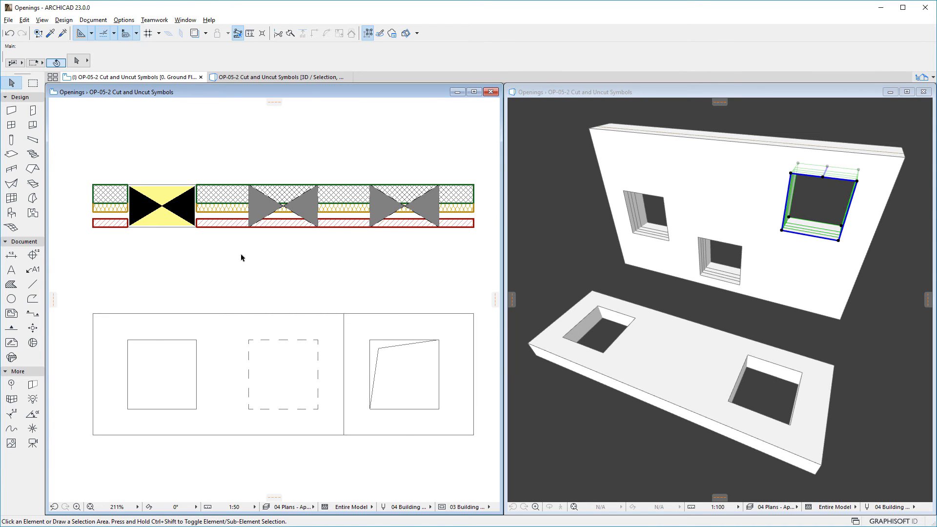
Set the right wall opening's cut symbol to Cross Opening 23 with hidden pen 161.
click(372, 230)
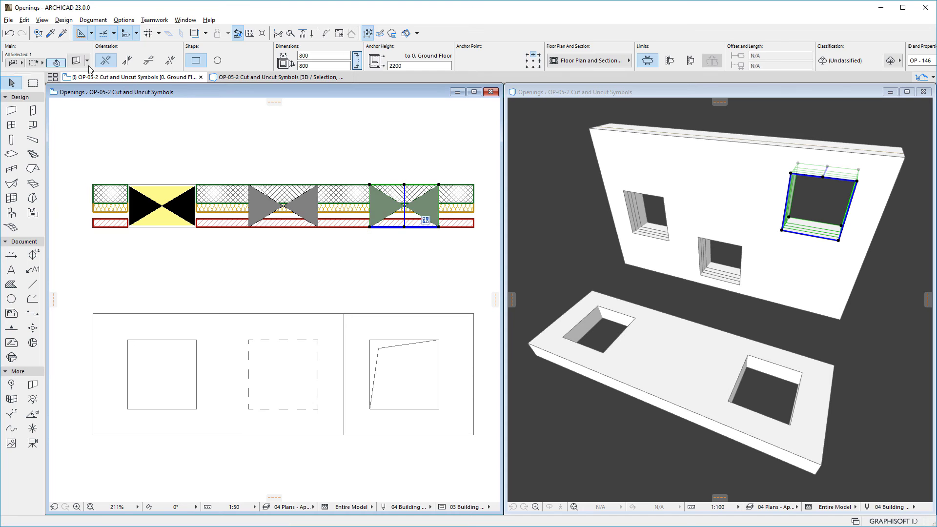
click(82, 62)
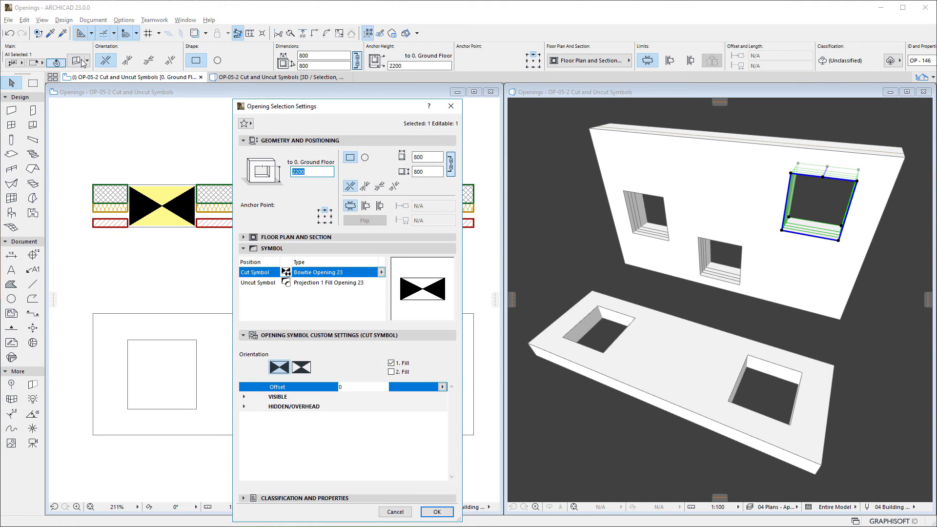
click(380, 272)
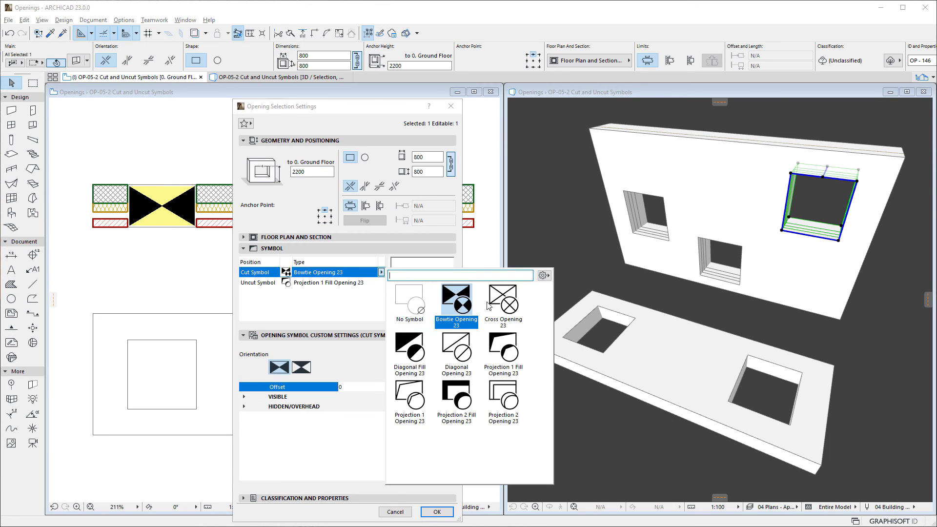
click(504, 300)
click(428, 423)
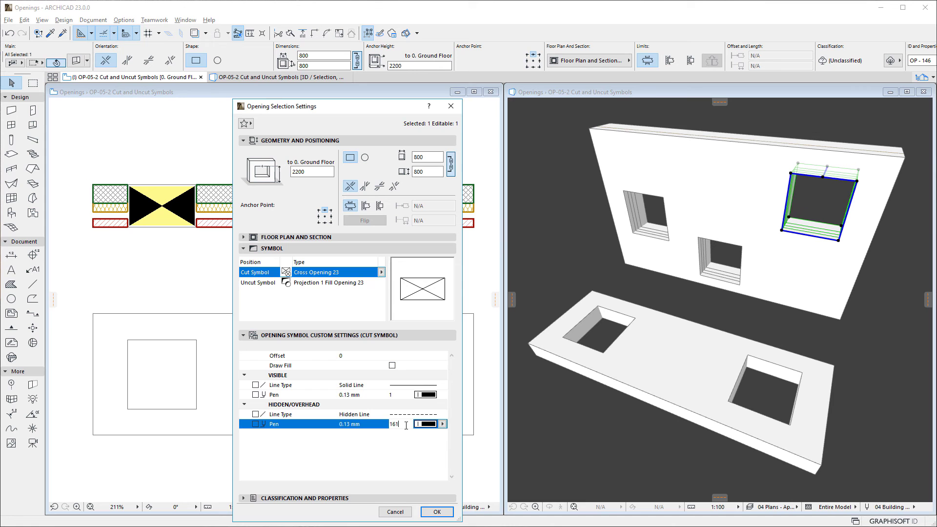
click(437, 511)
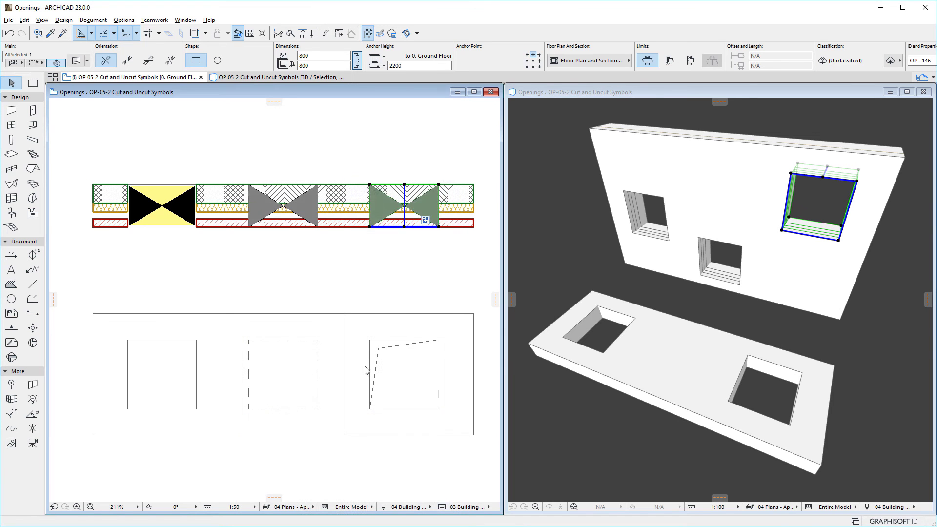
click(366, 370)
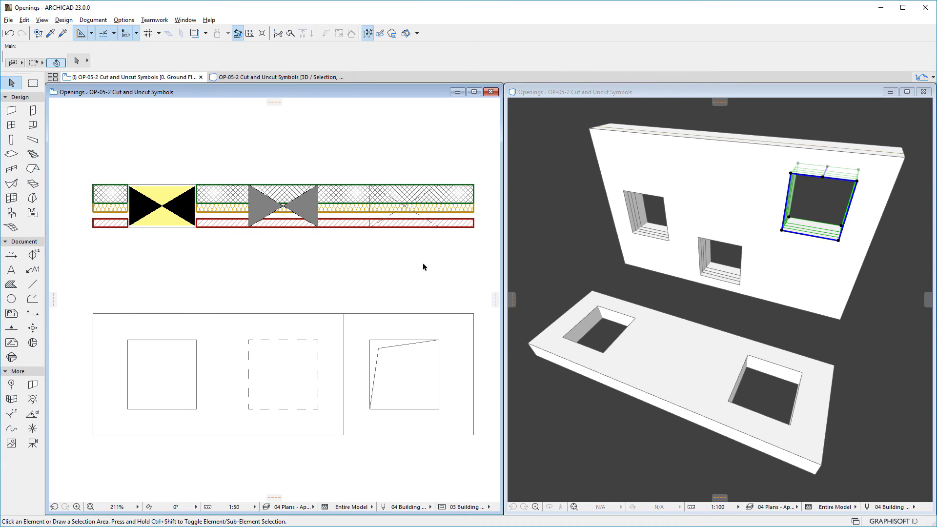
Give both left slab openings a Projection 1 Fill Opening 23 uncut symbol with offset 20.
click(250, 342)
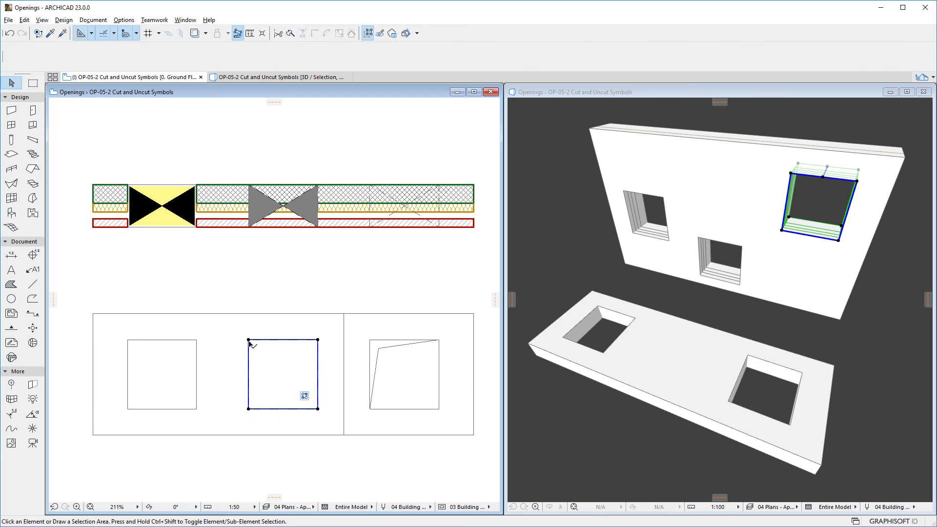
shift+click(128, 340)
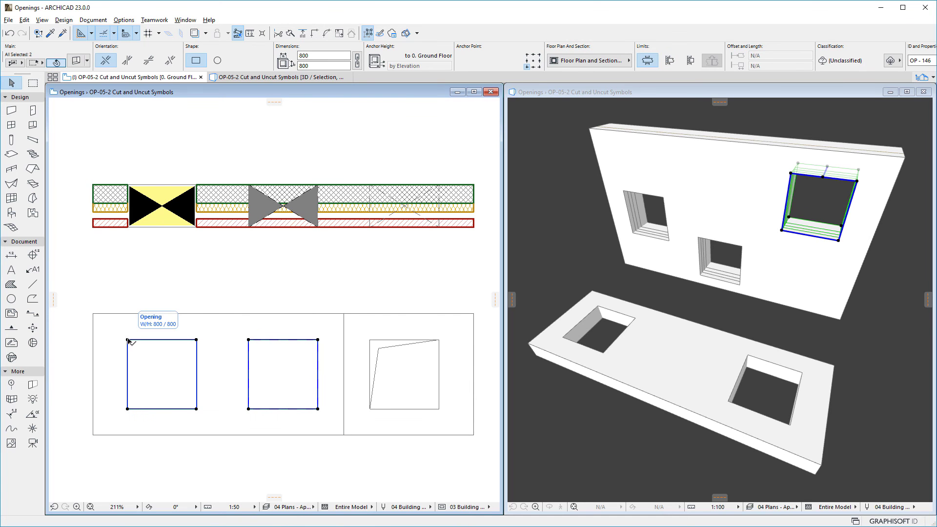
click(76, 62)
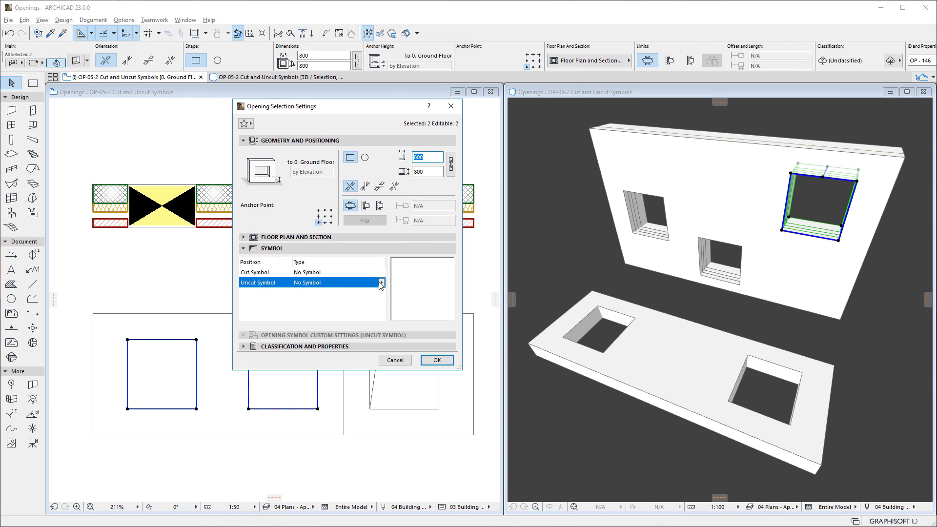
click(381, 282)
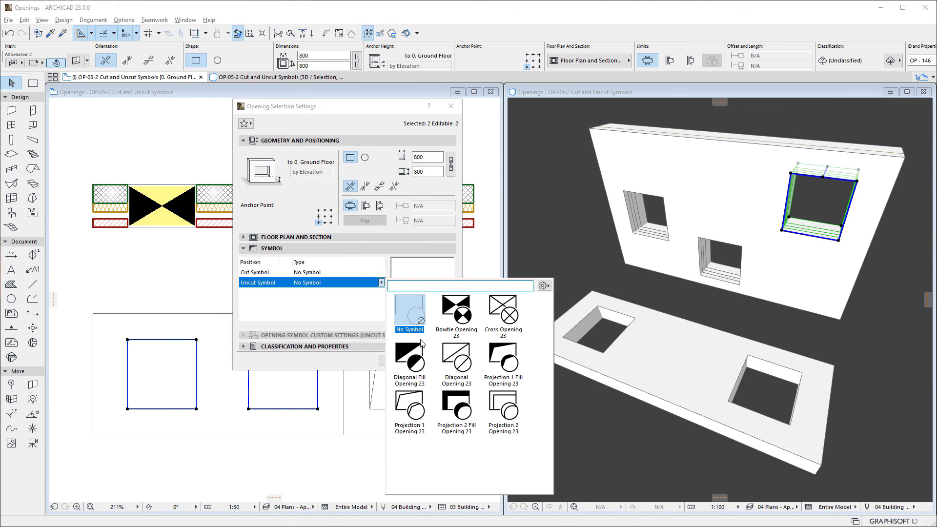
click(504, 359)
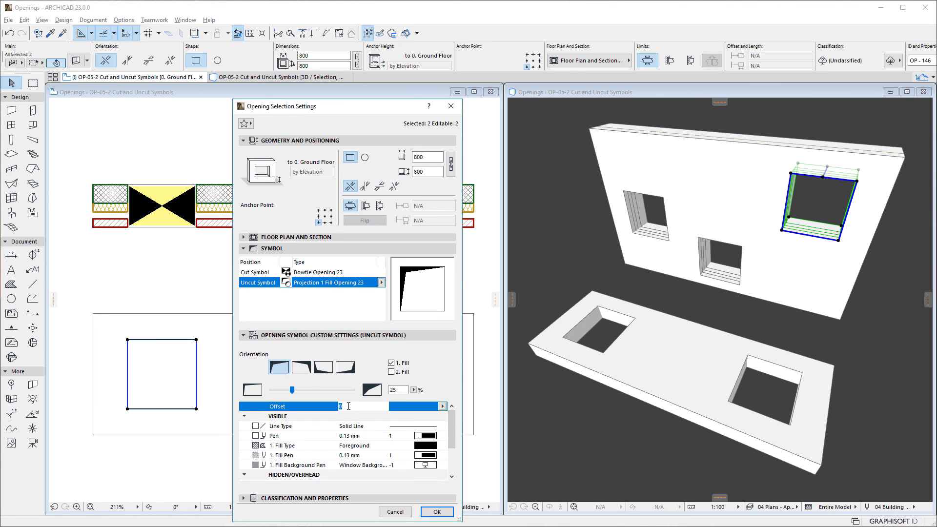
text(20)
key(Return)
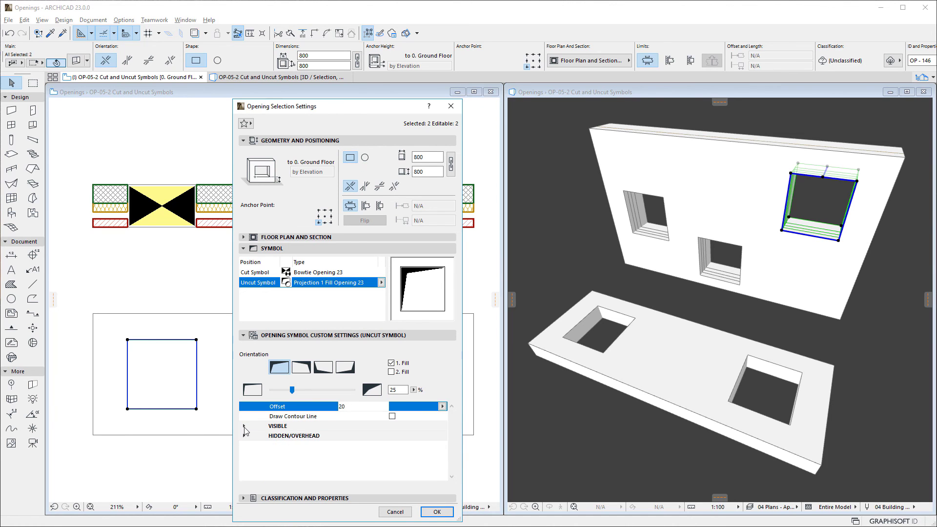
Keep the first projection orientation, set the projection fill to 35%, and confirm.
click(246, 427)
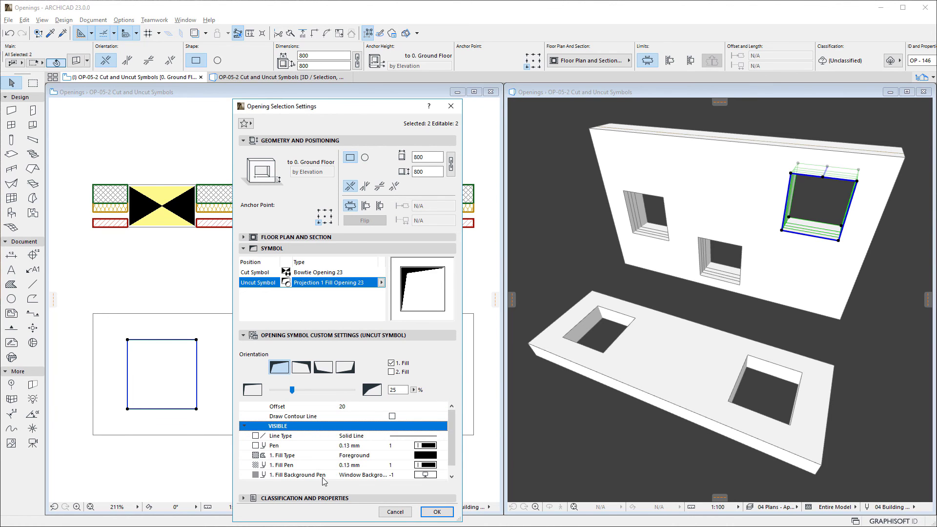
scroll(322, 479, down, 1)
click(263, 476)
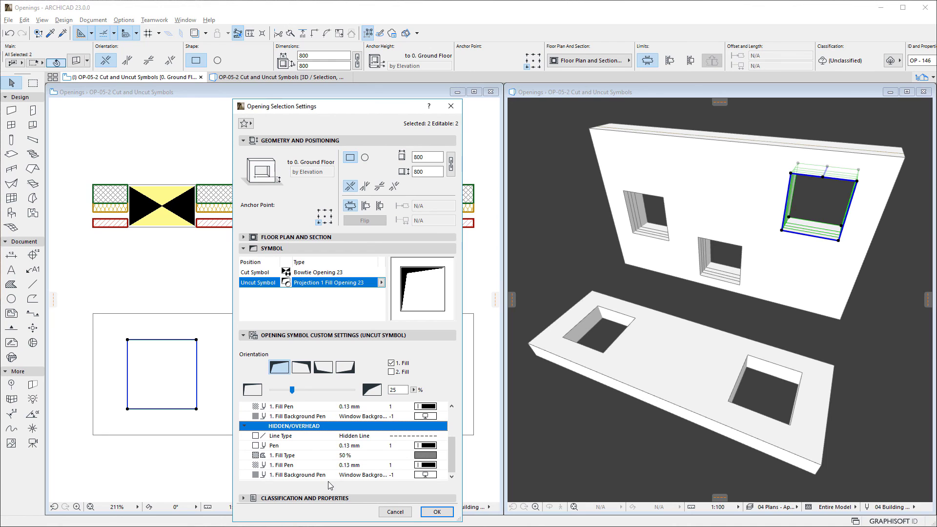
click(302, 371)
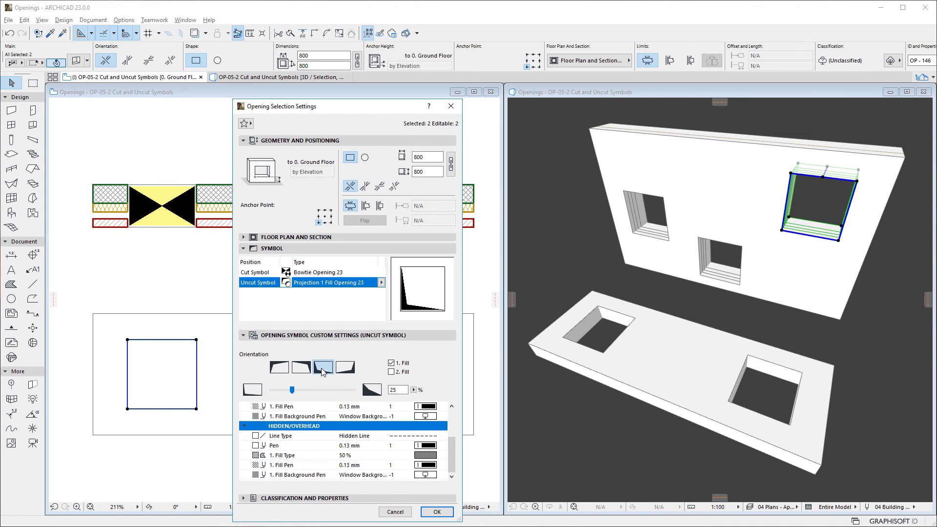
click(345, 372)
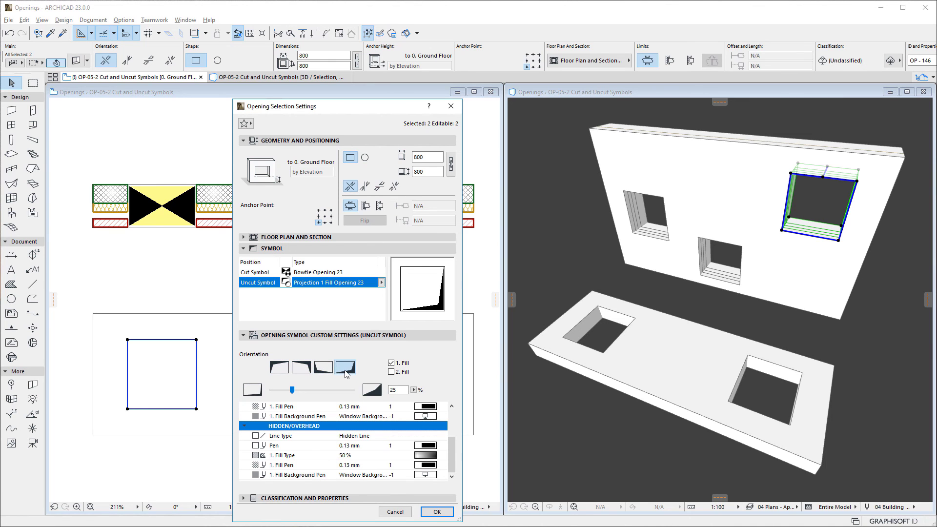
click(281, 370)
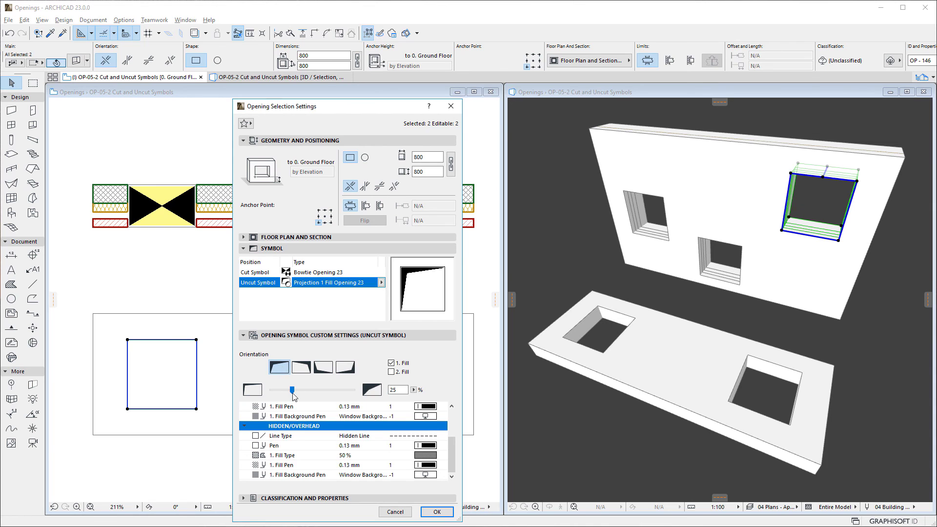
drag(288, 386, 303, 395)
click(437, 511)
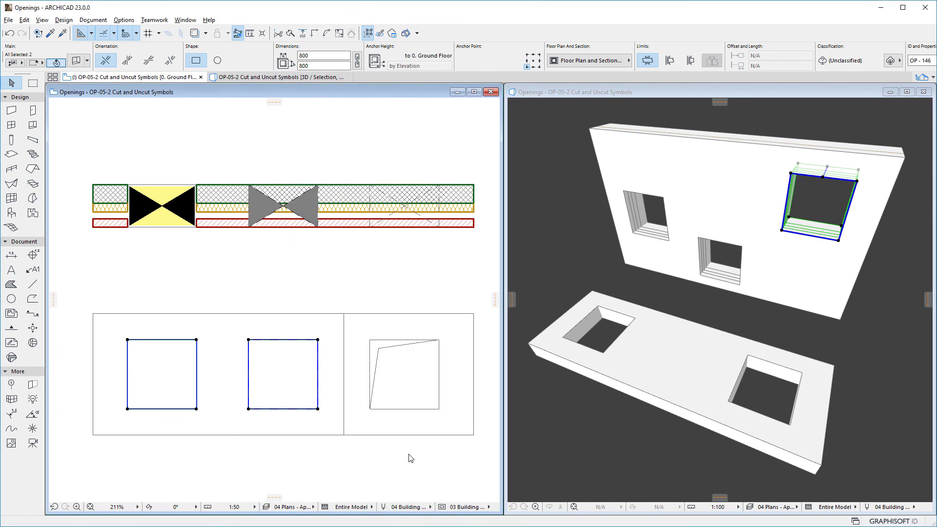
click(409, 459)
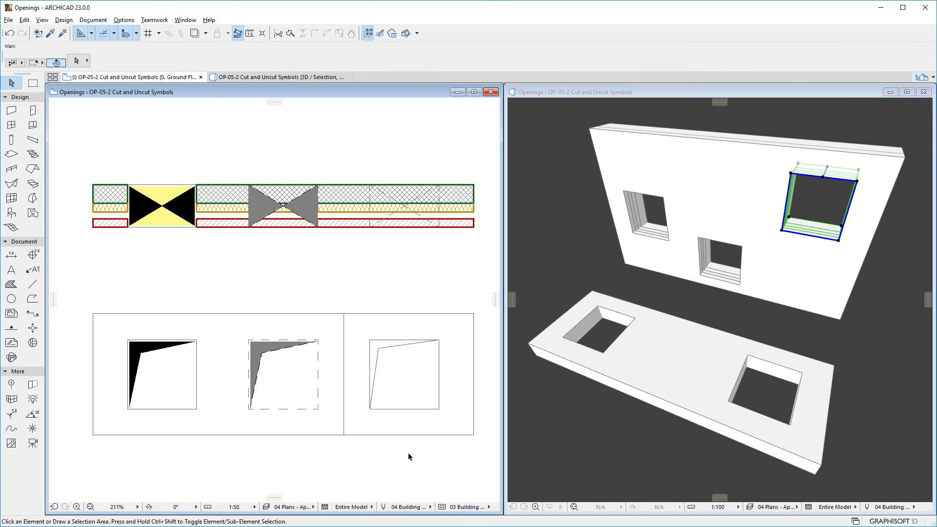